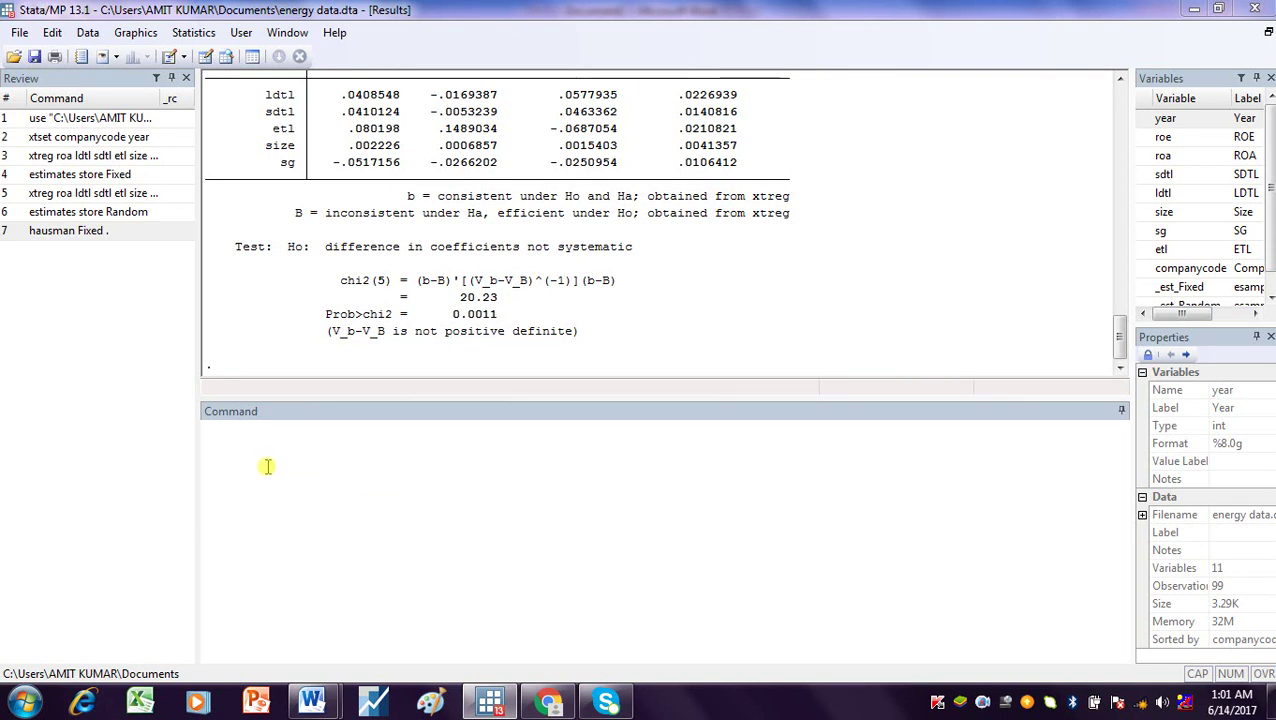
Re-run the earlier use command to reload energy data.dta with clear
left_click(267, 460)
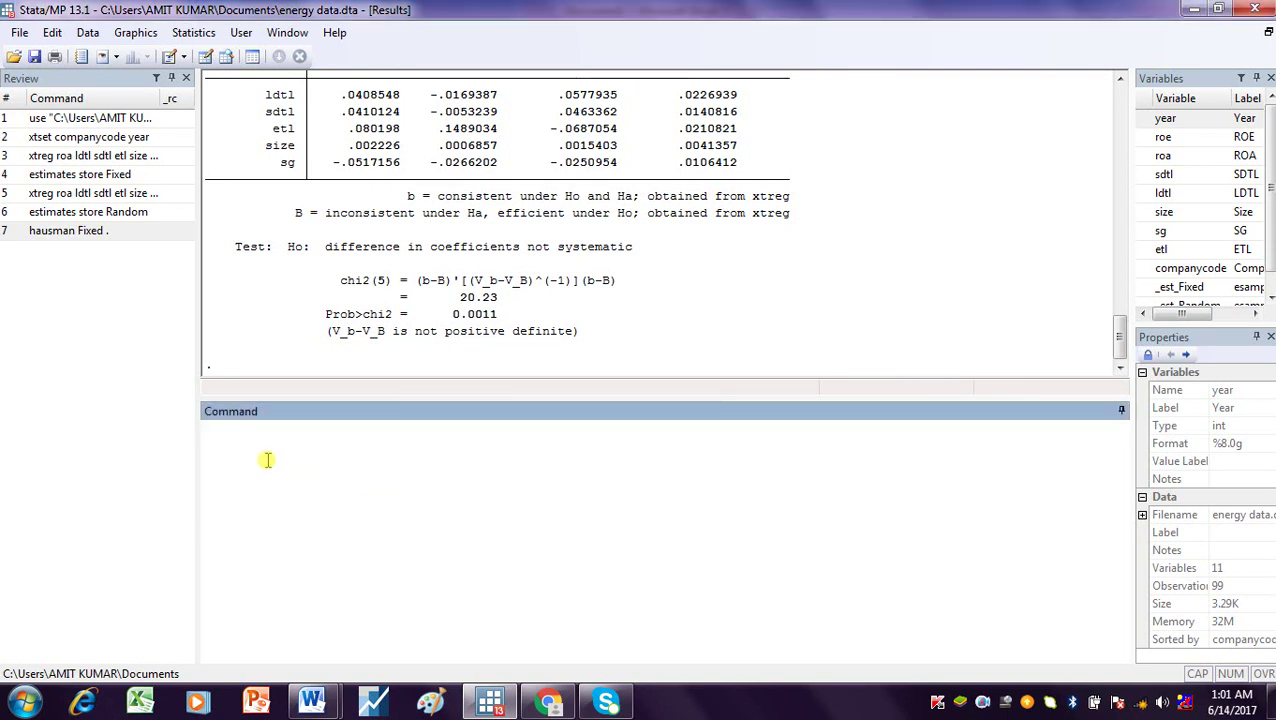
left_click(113, 118)
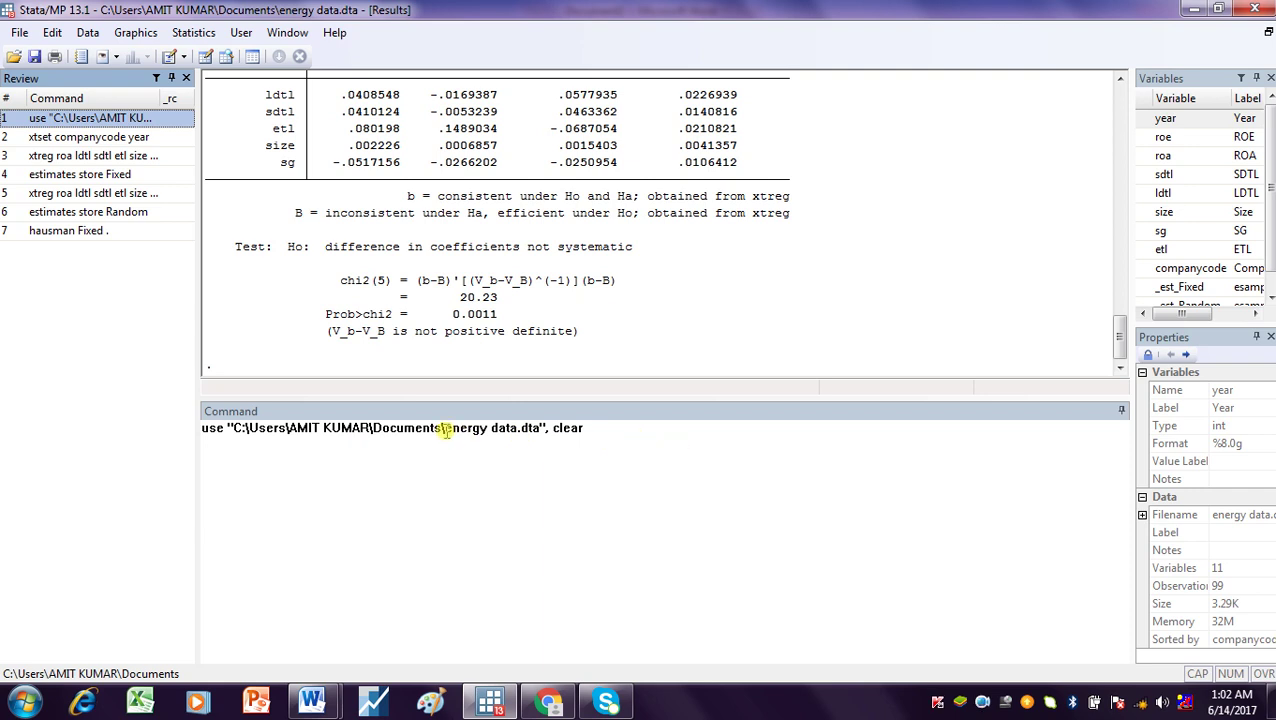
left_click_drag(445, 430, 493, 430)
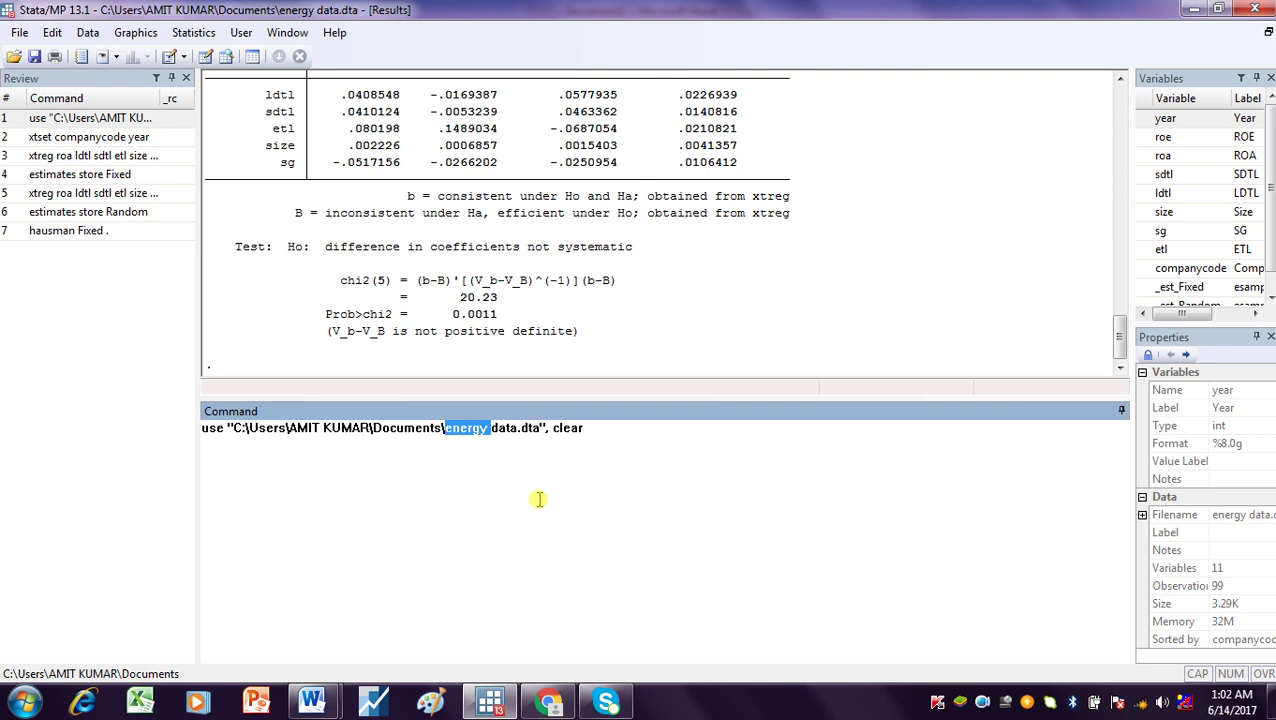
left_click(602, 430)
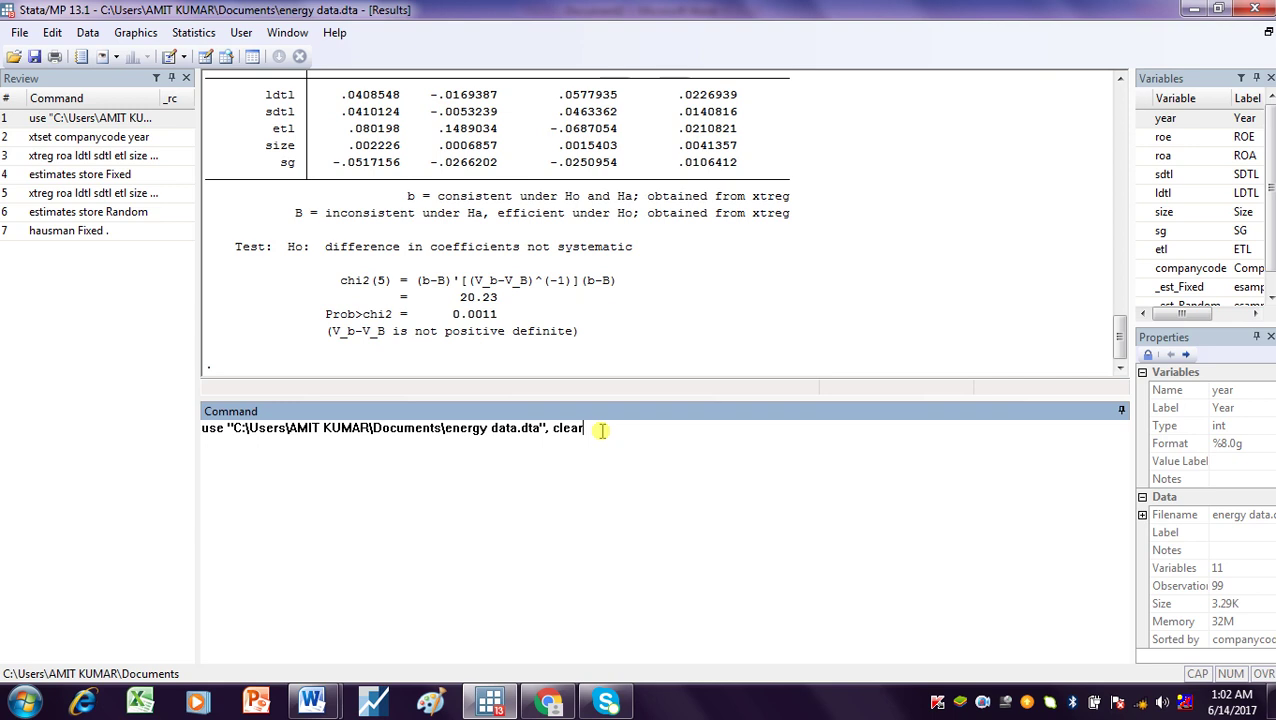
key("Return")
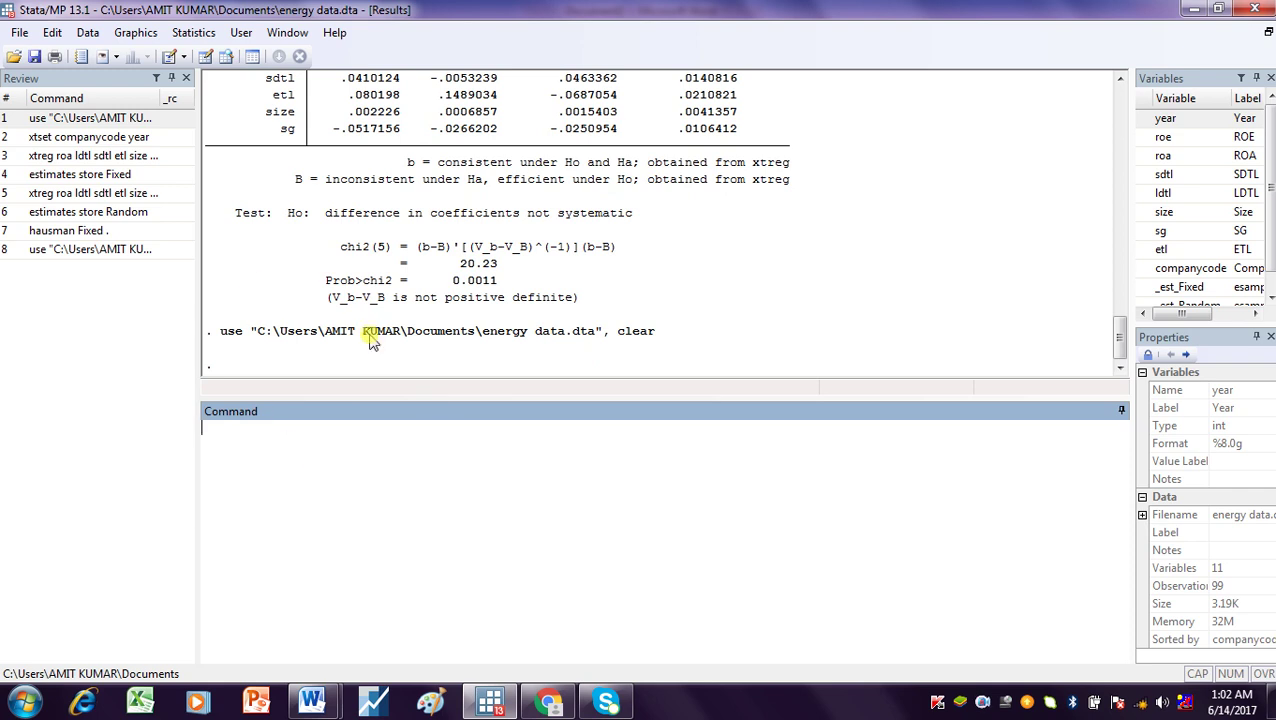
Run xtset companycode year to get a strongly balanced panel covering 2006 to 2016
left_click(115, 140)
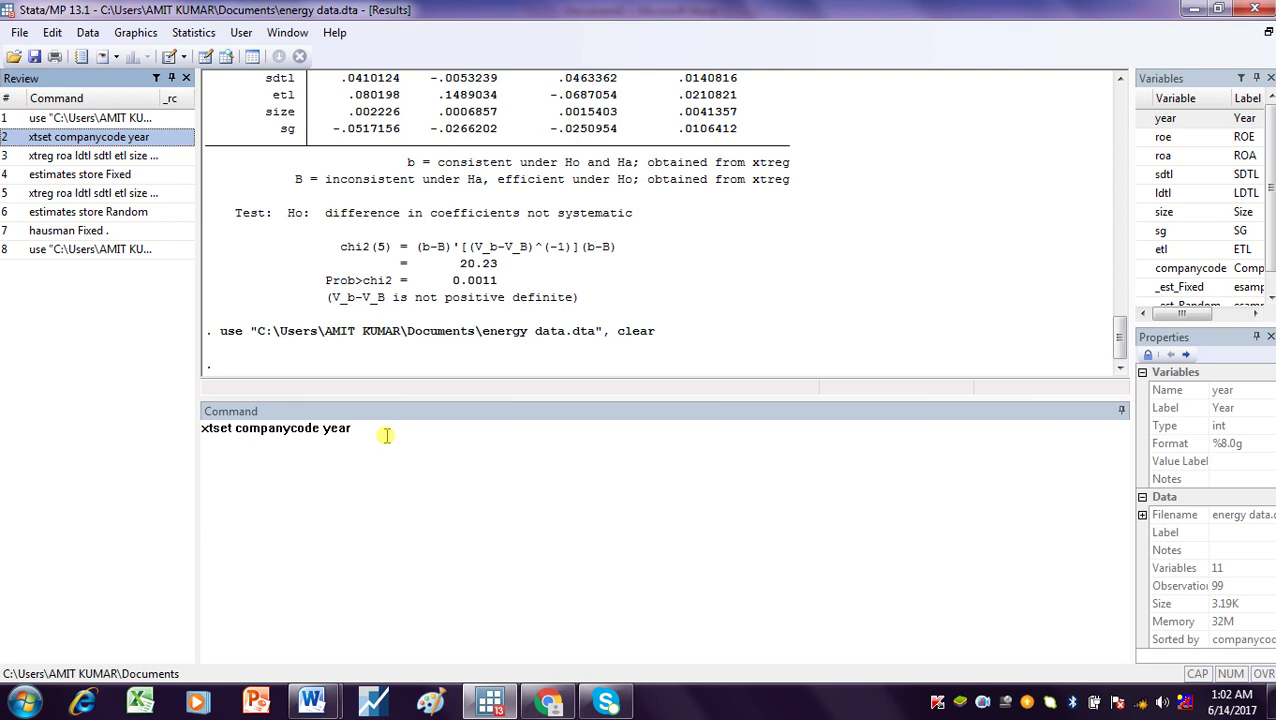
left_click_drag(352, 430, 209, 432)
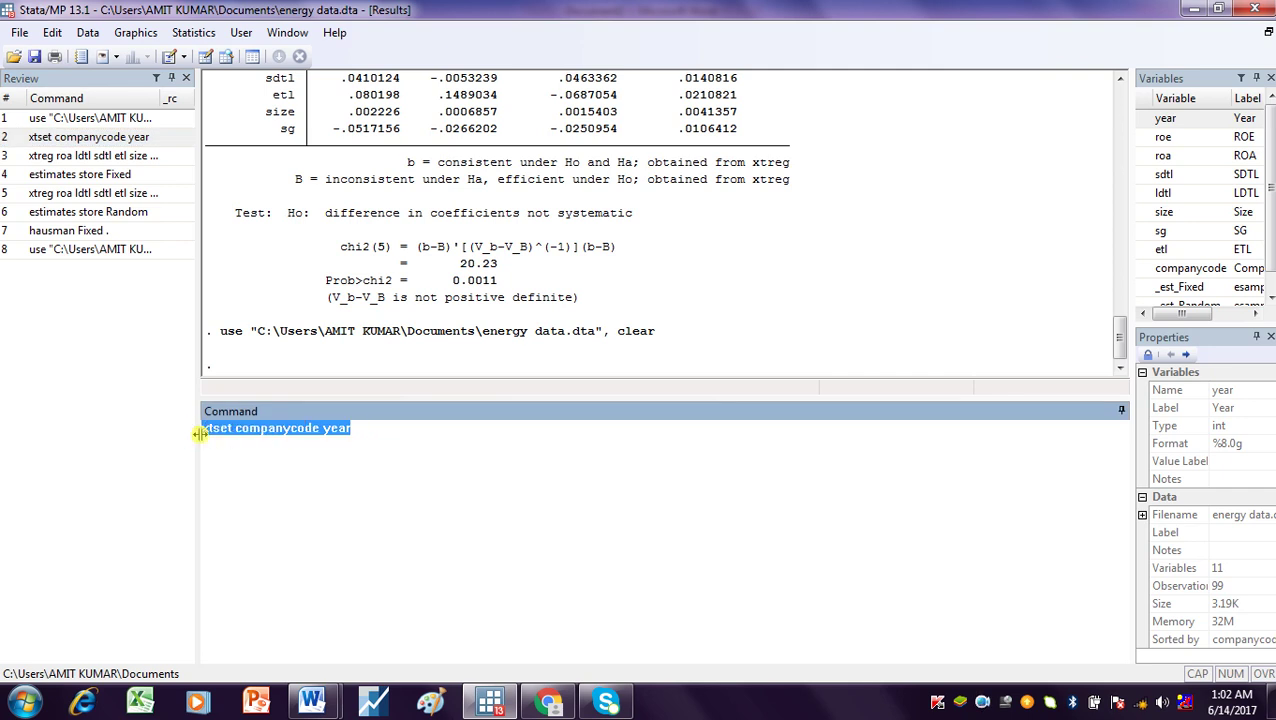
left_click(357, 501)
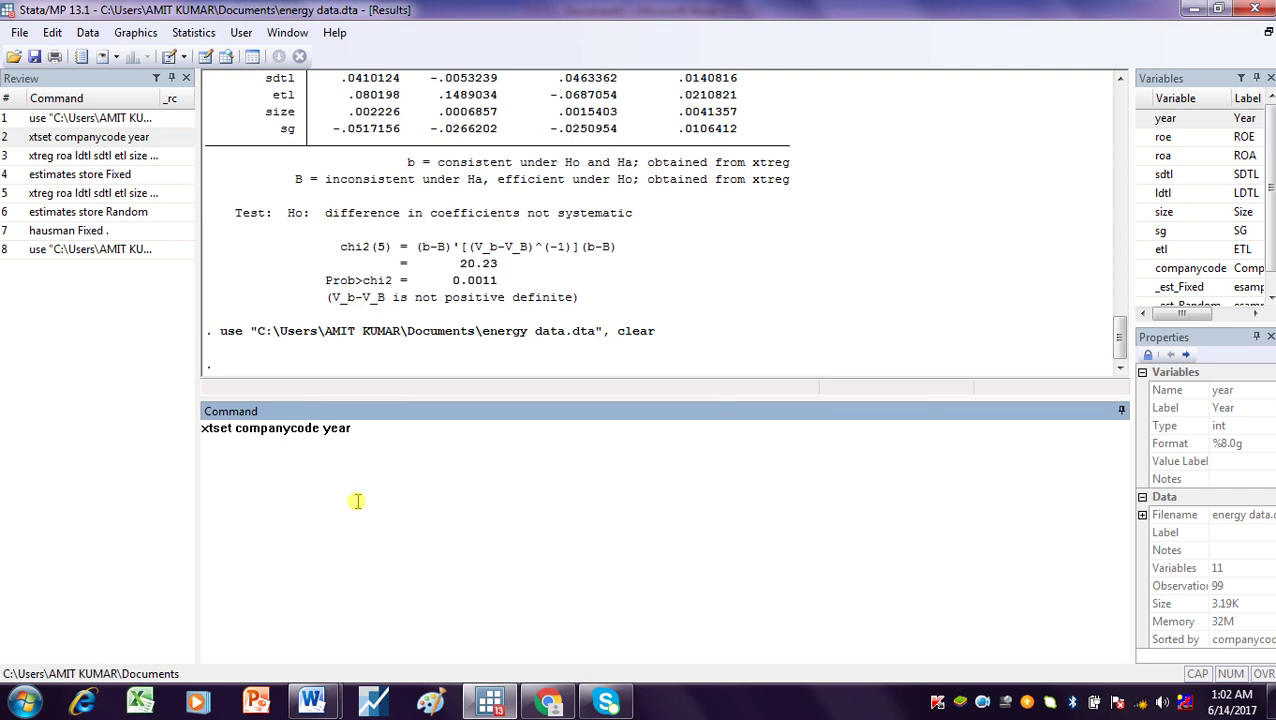
key("Return")
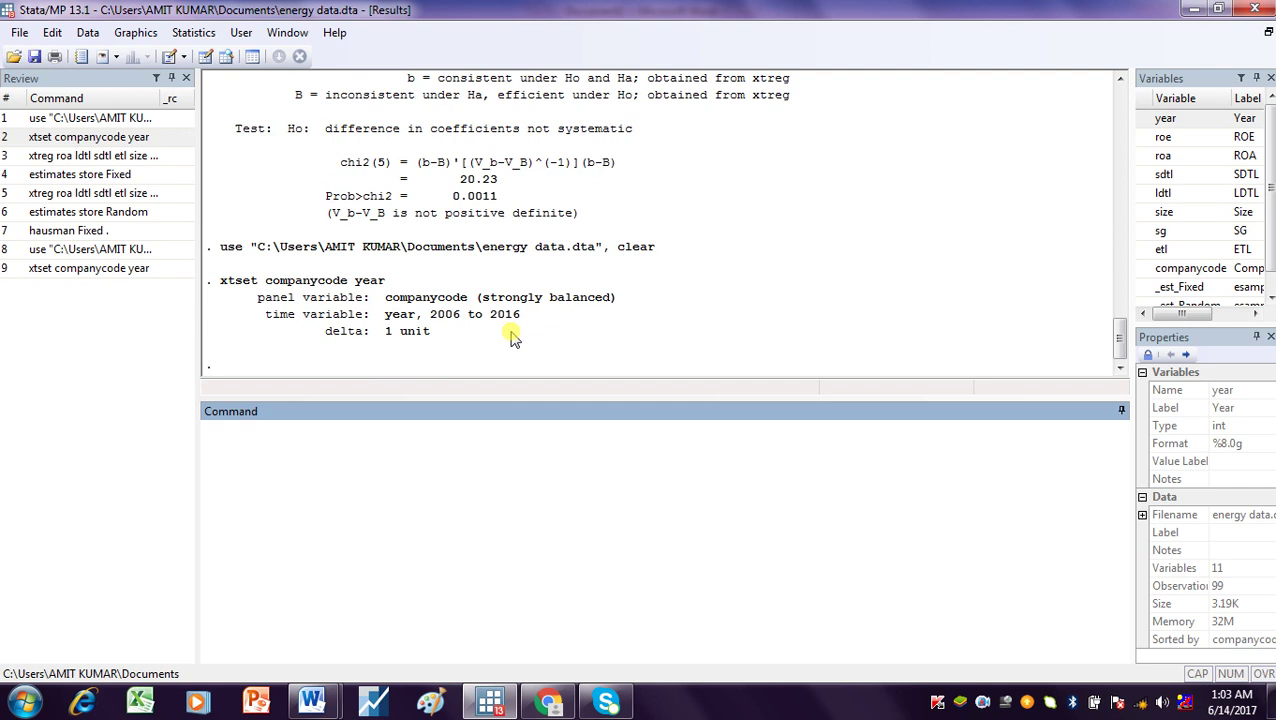
Run xtreg roa ldtl sdtl etl size sg, fe and show the full fixed-effects output
left_click(118, 160)
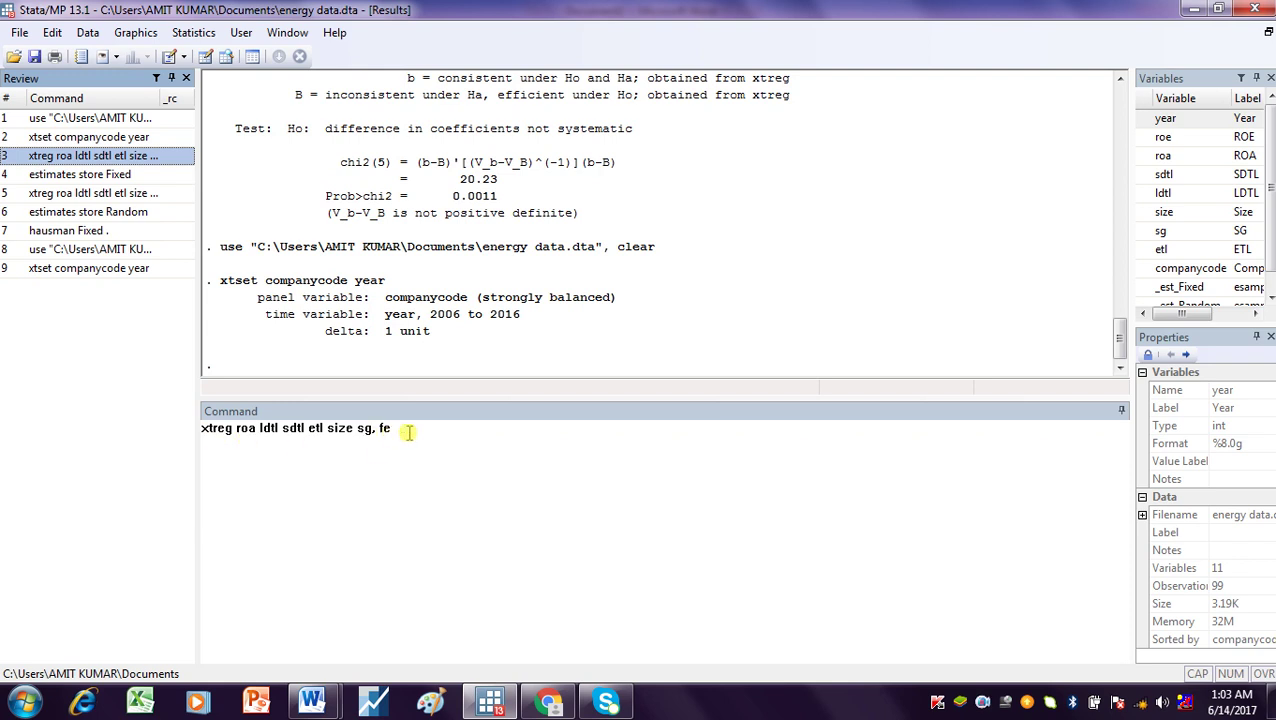
left_click_drag(232, 428, 190, 432)
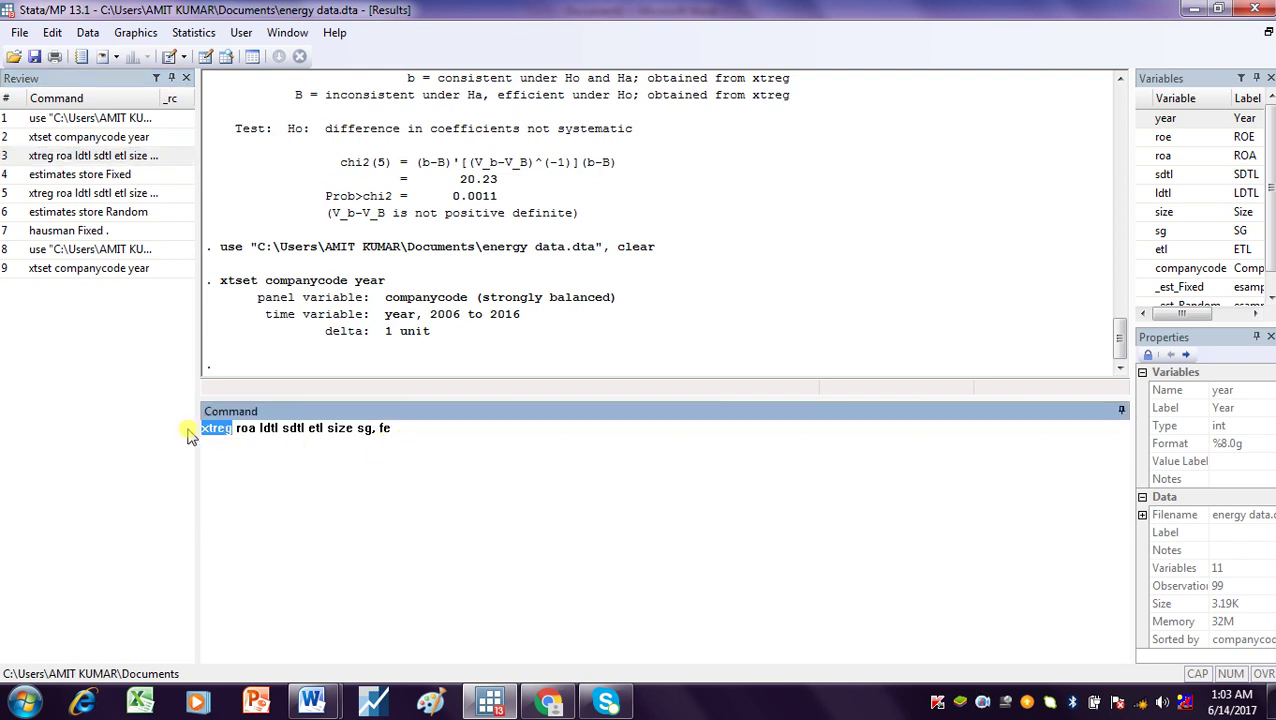
left_click(255, 432)
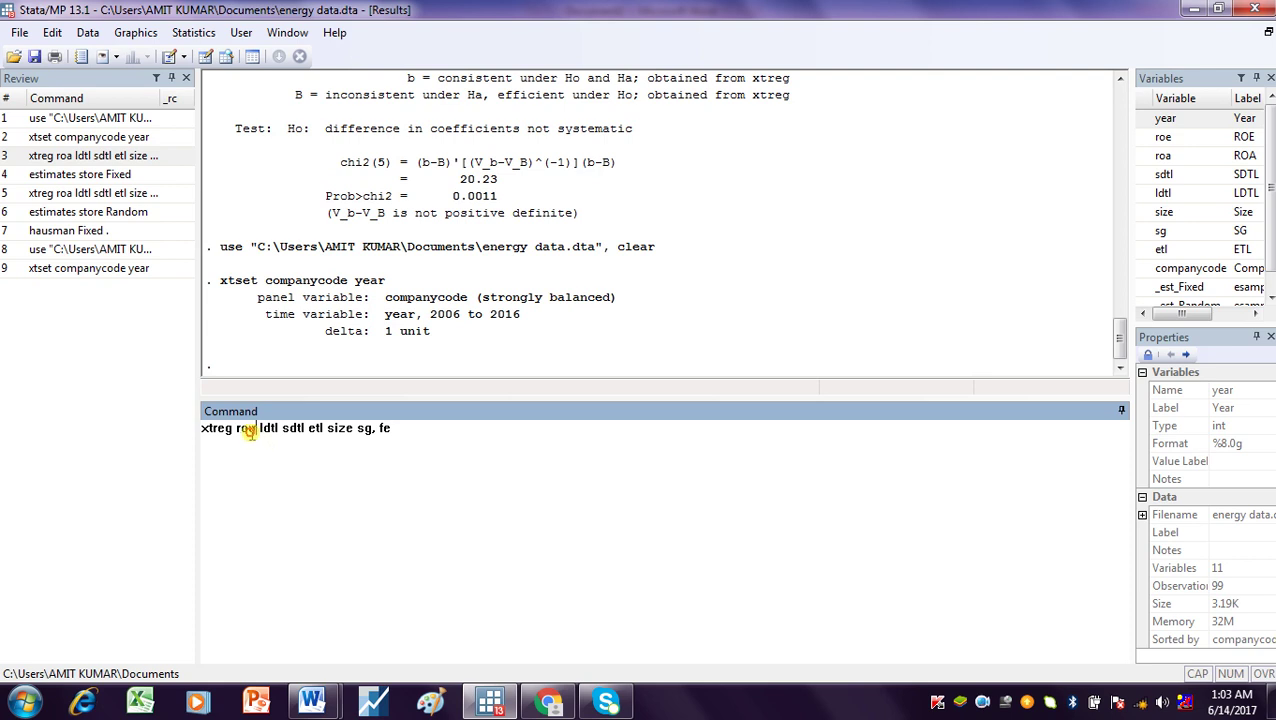
double_click(250, 430)
left_click(265, 470)
left_click_drag(259, 430, 373, 430)
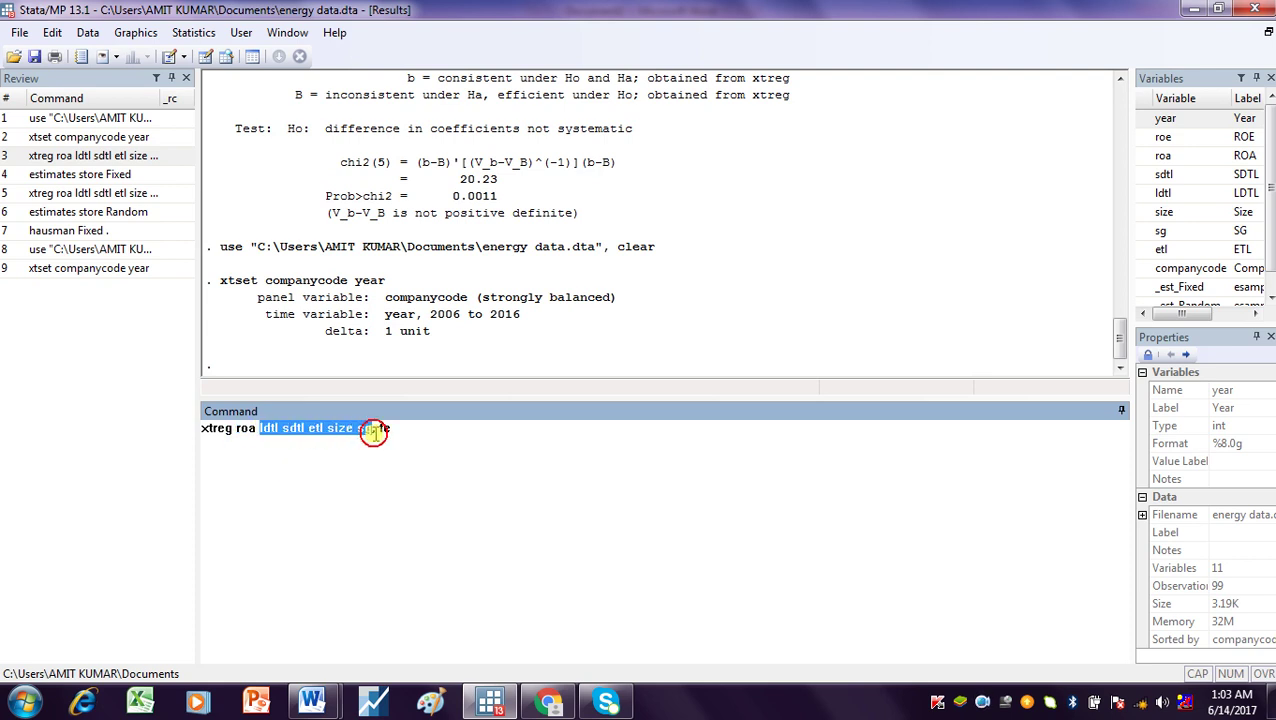
left_click(404, 462)
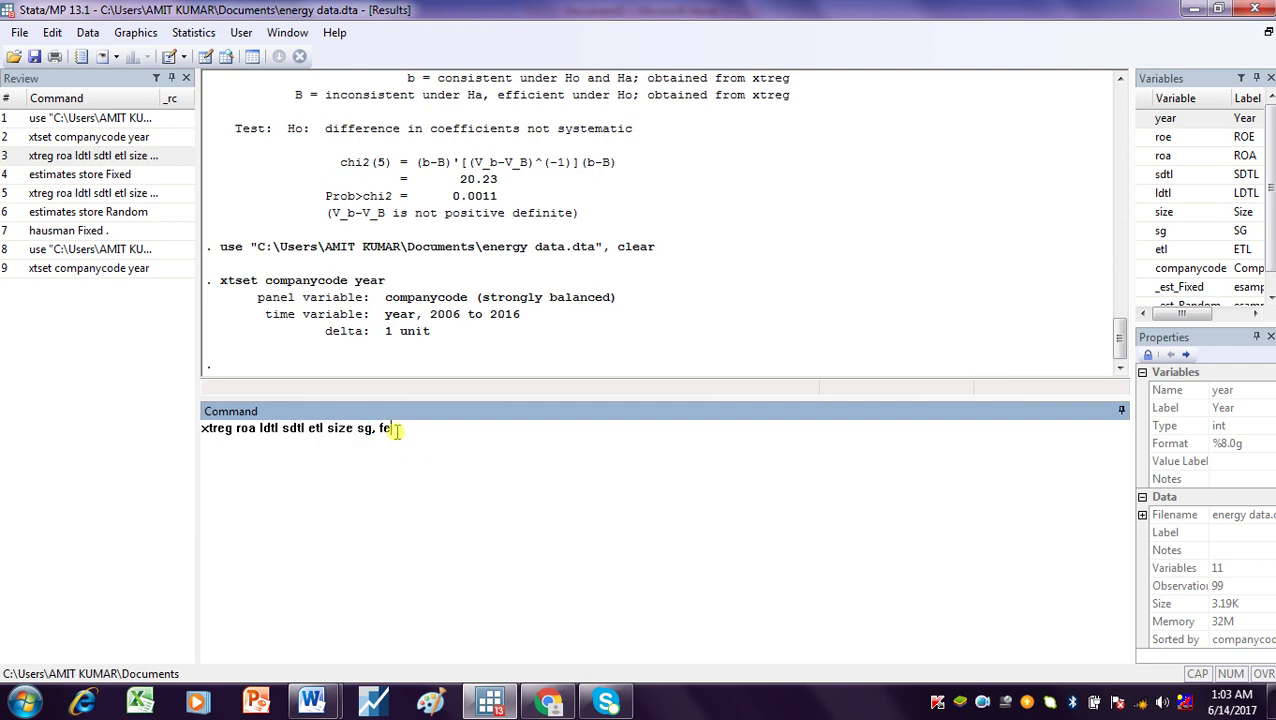
key("Return")
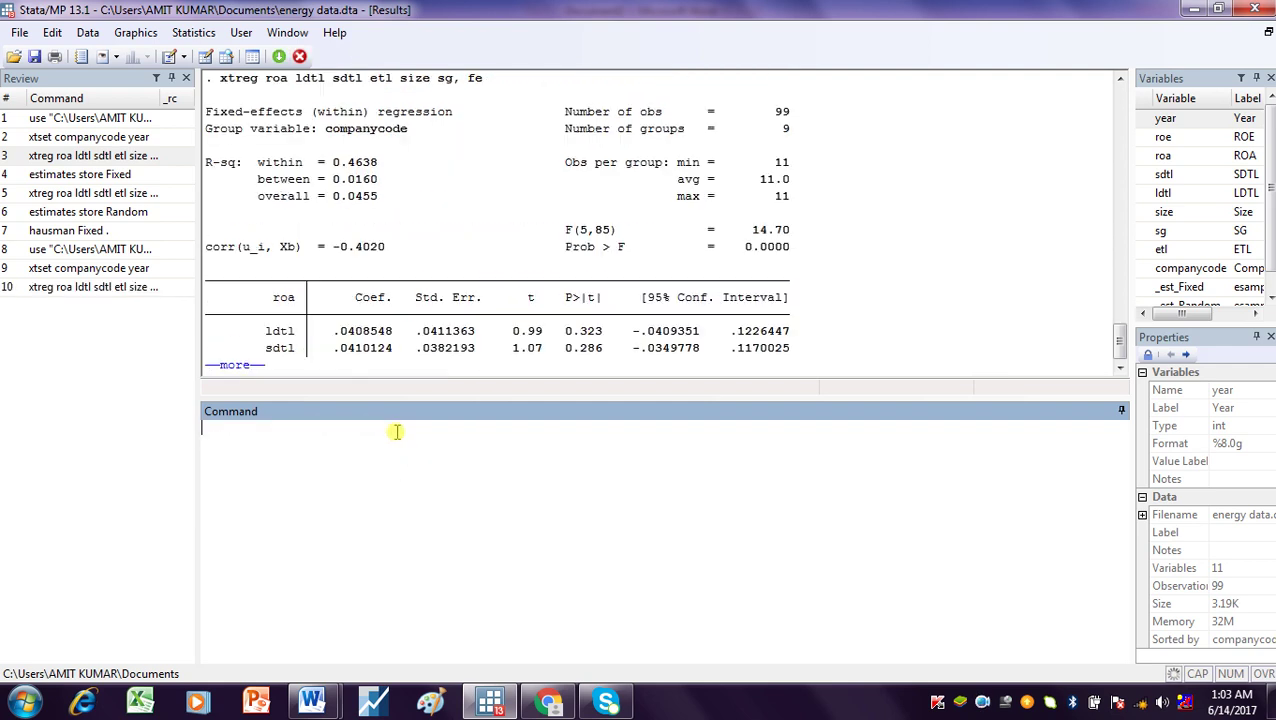
left_click(229, 370)
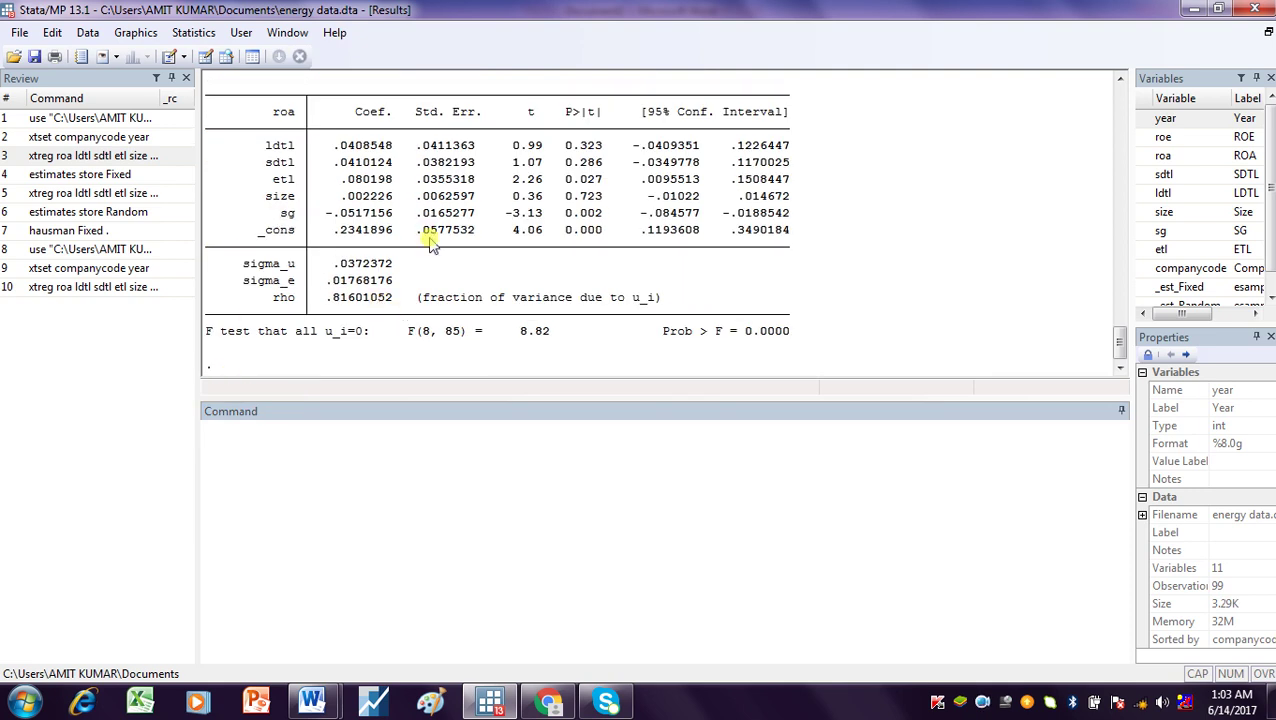
Store the fixed-effects estimates as Fixed and recall the random-effects xtreg ..., re command
left_click(80, 174)
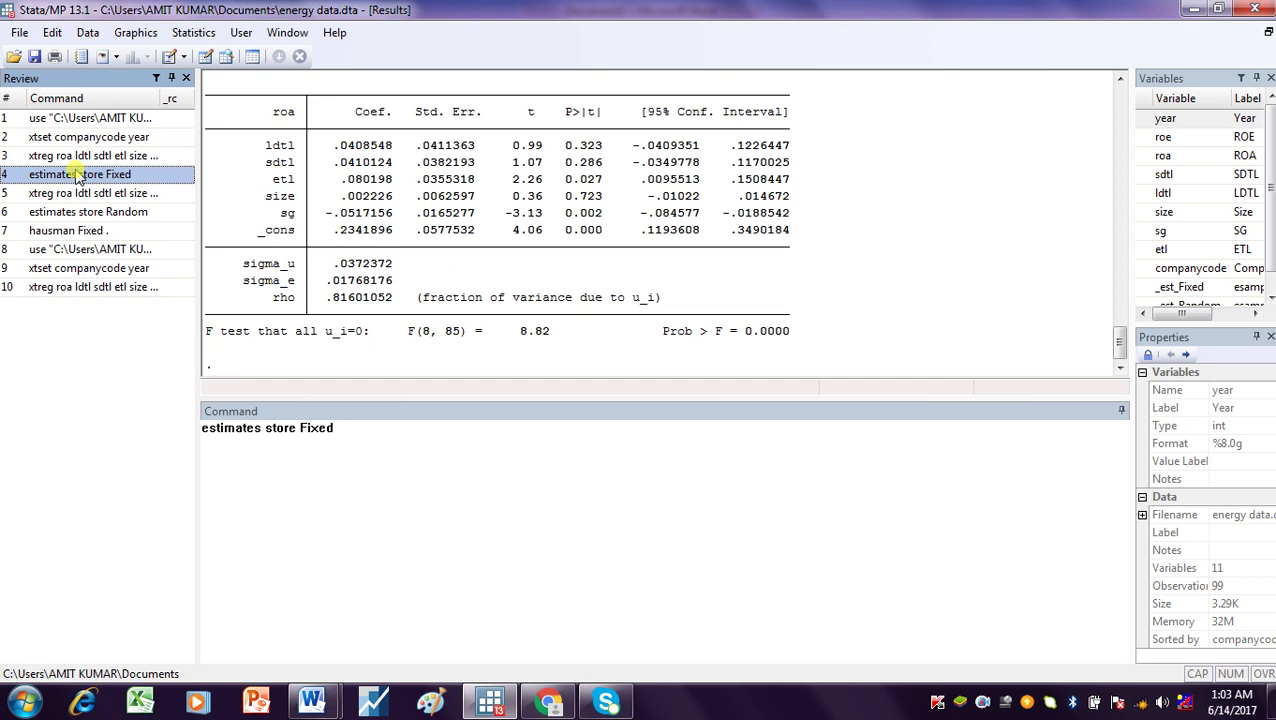
left_click(345, 430)
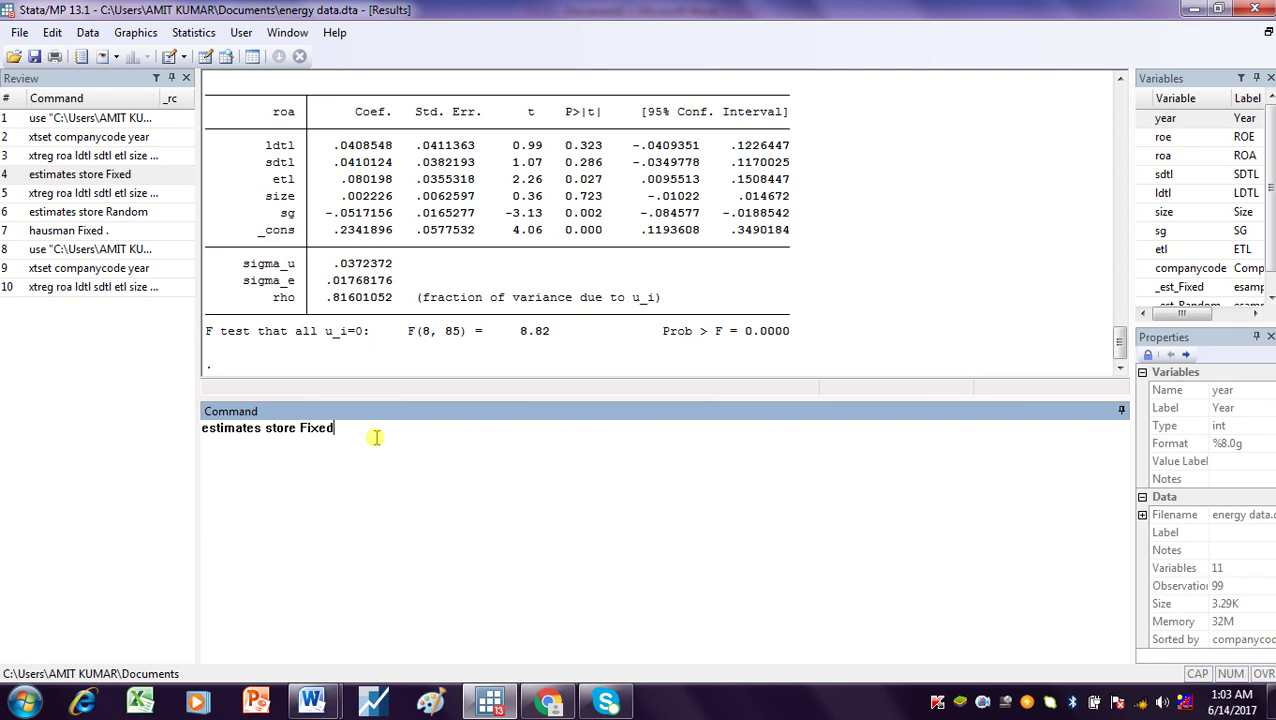
key("Return")
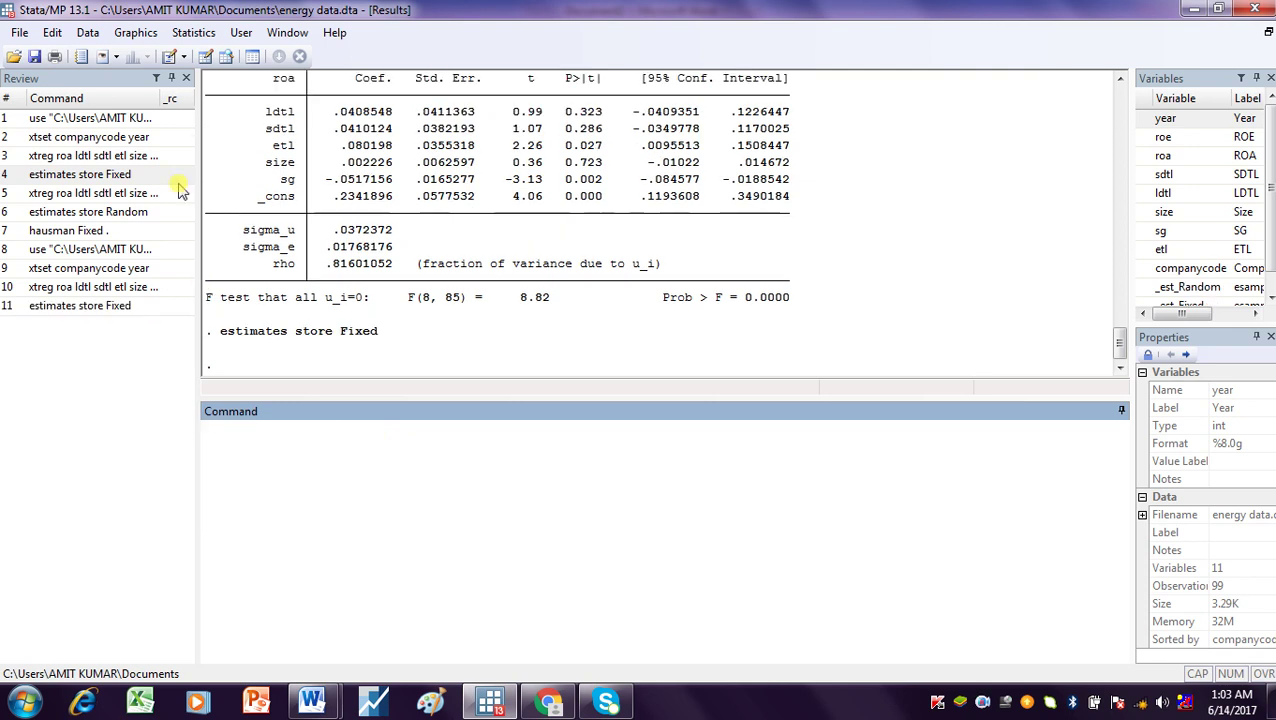
left_click(130, 195)
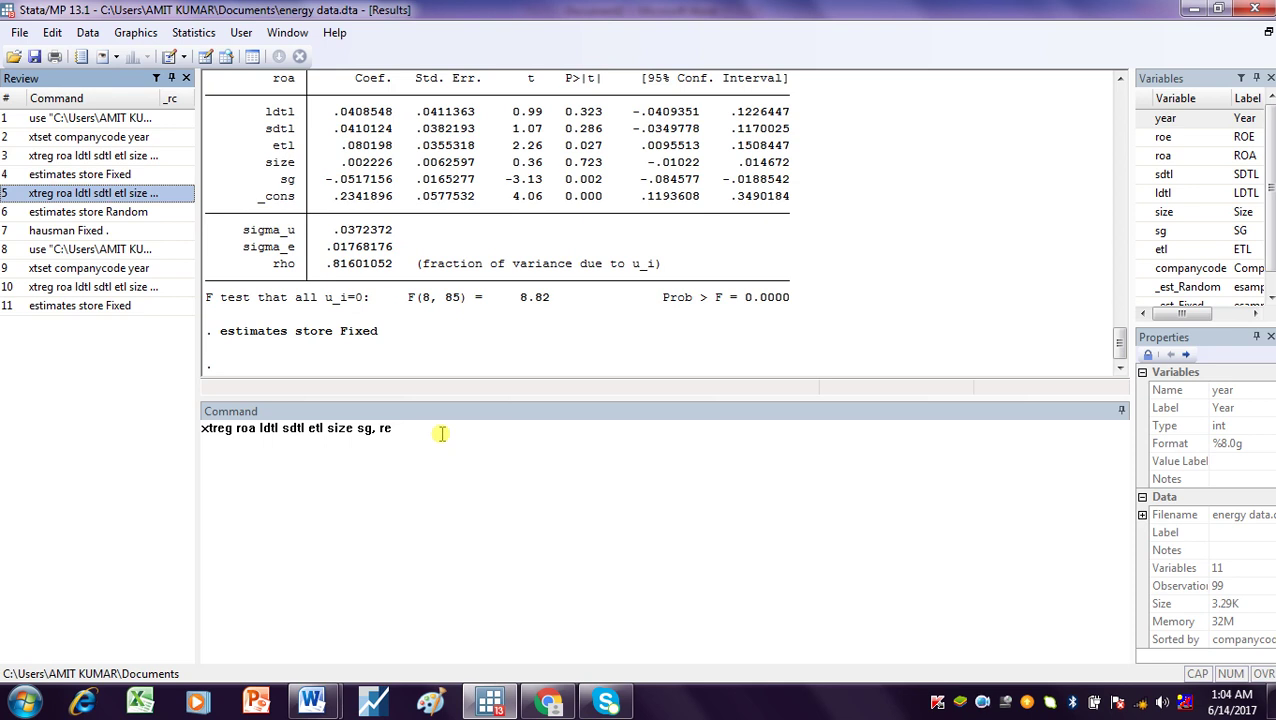
Run xtreg roa ldtl sdtl etl size sg, re and show the full output (Wald chi2(5) 74.29)
left_click(413, 428)
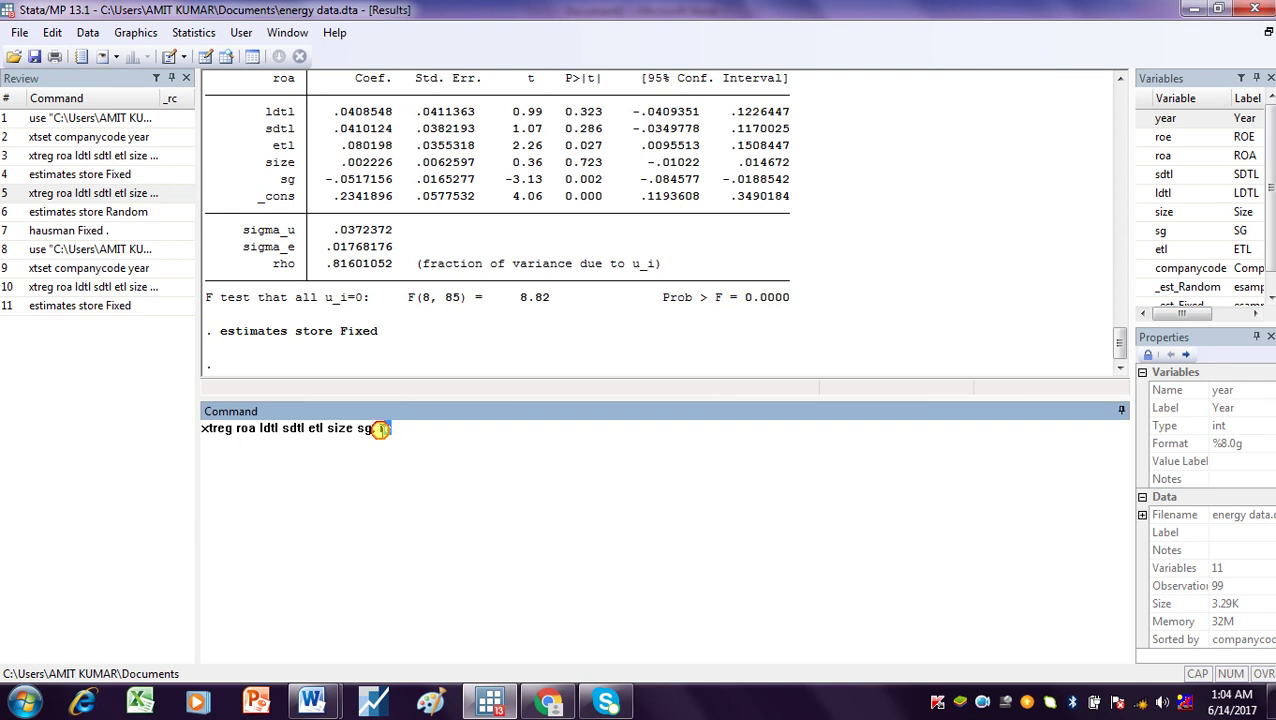
double_click(379, 429)
left_click(414, 448)
key("Return")
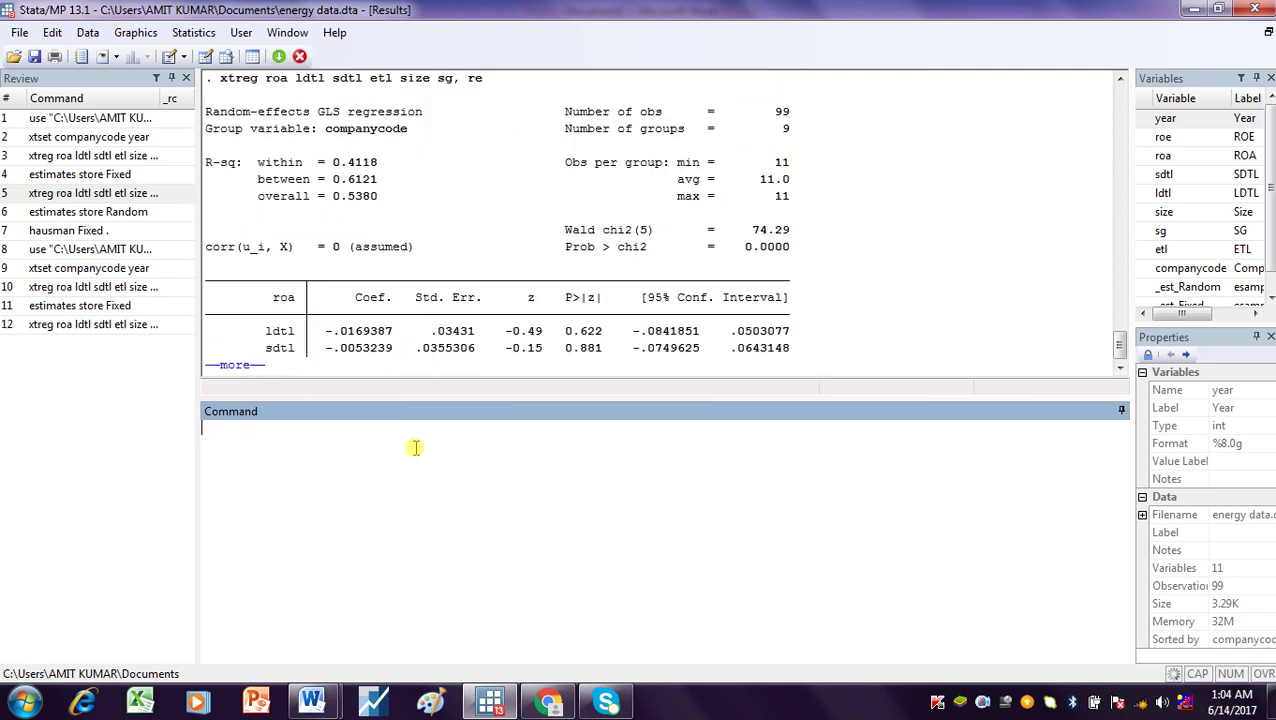
left_click(231, 366)
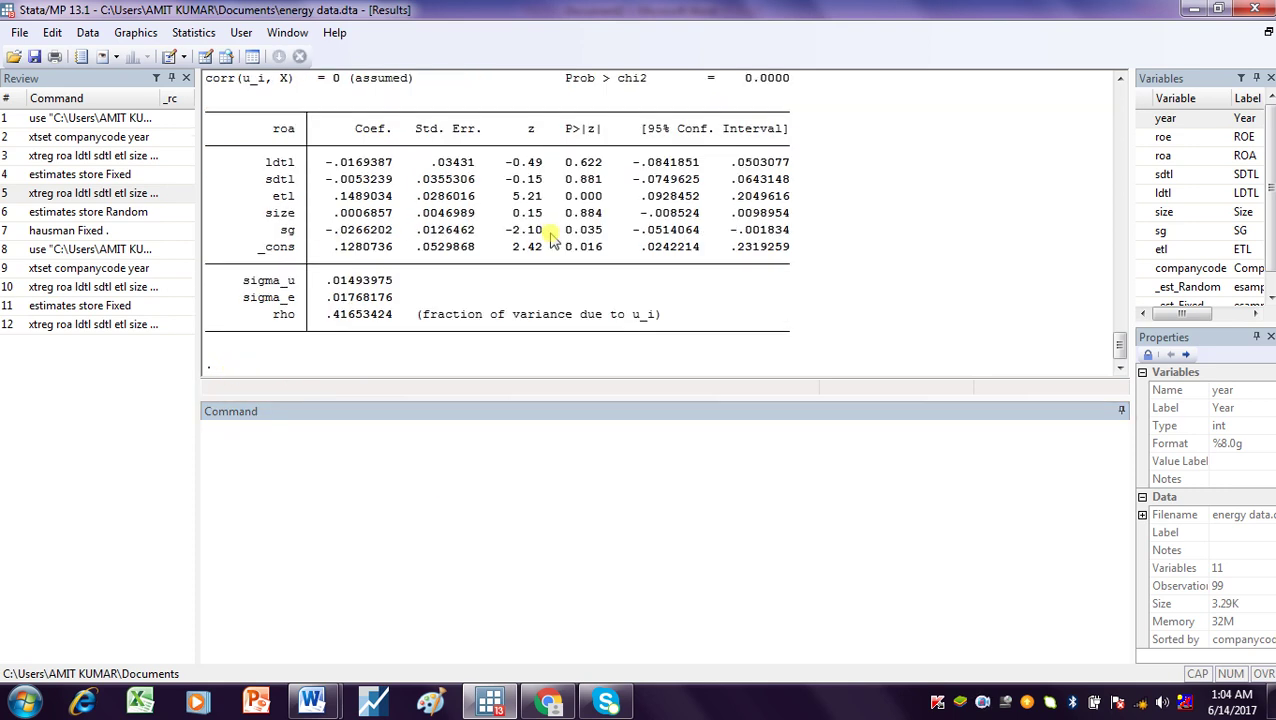
Save the random-effects estimates as Random and recall hausman Fixed . without running it
left_click(133, 220)
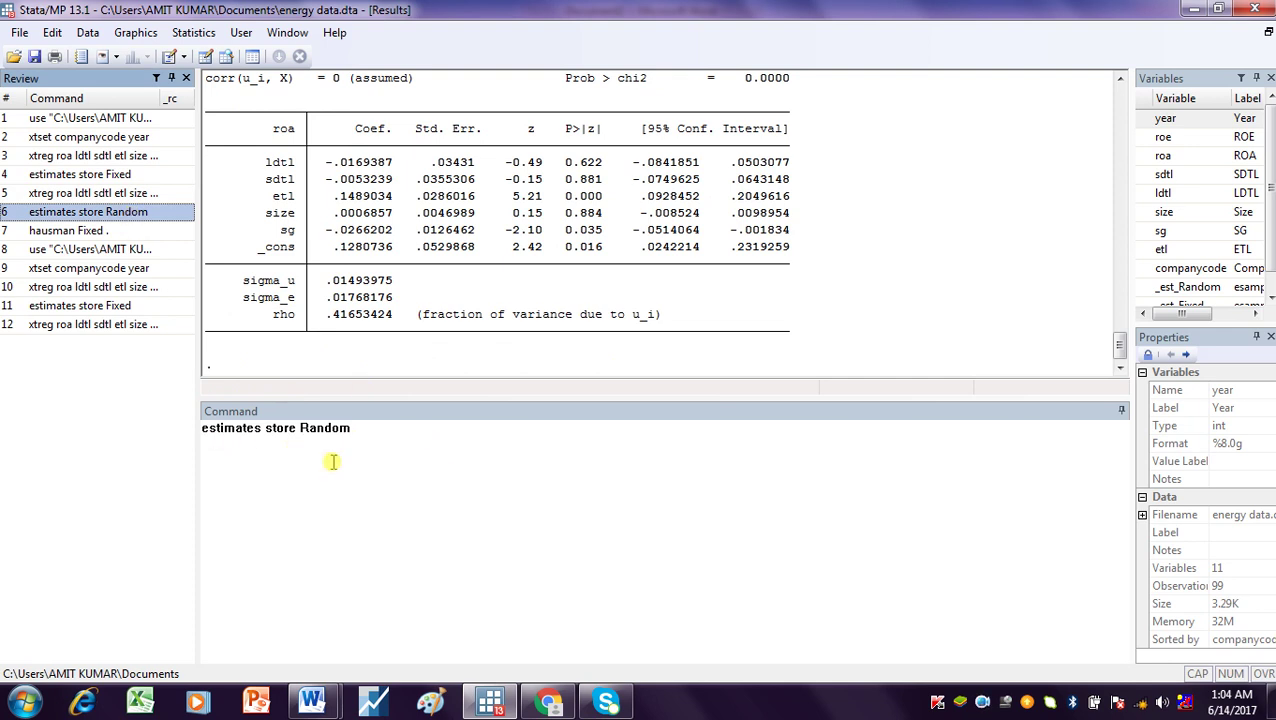
key("Return")
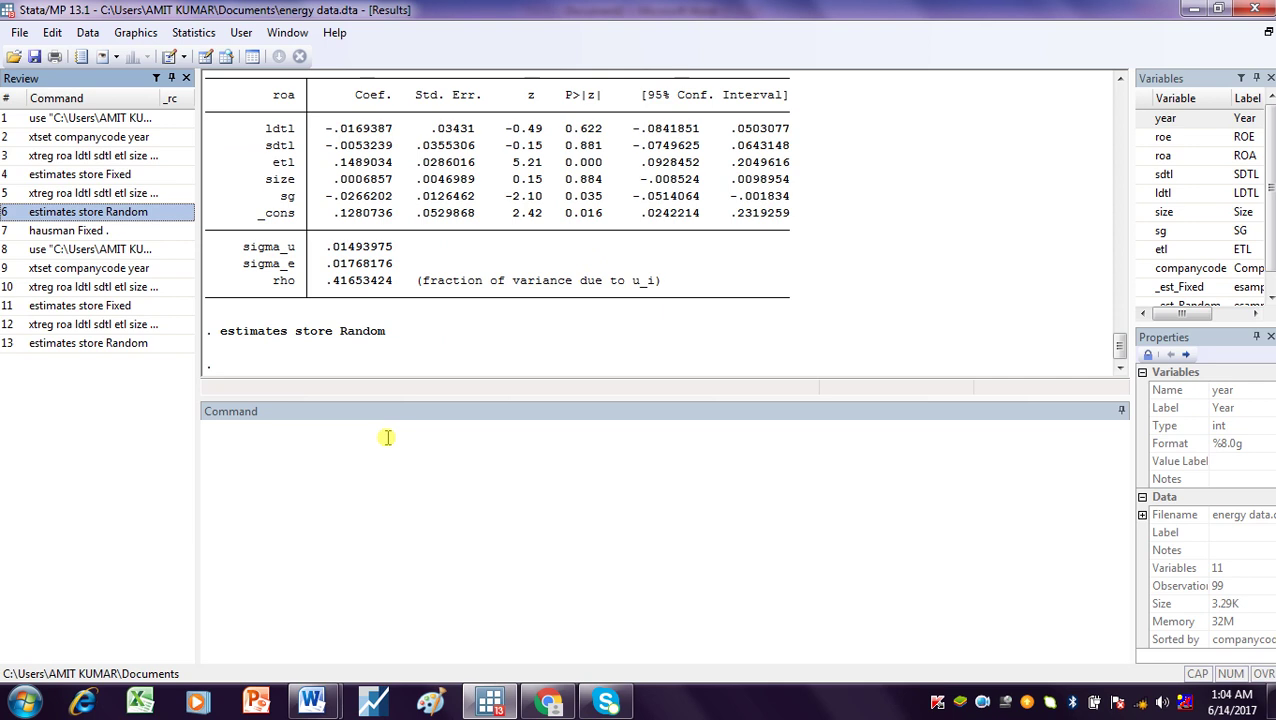
left_click(90, 234)
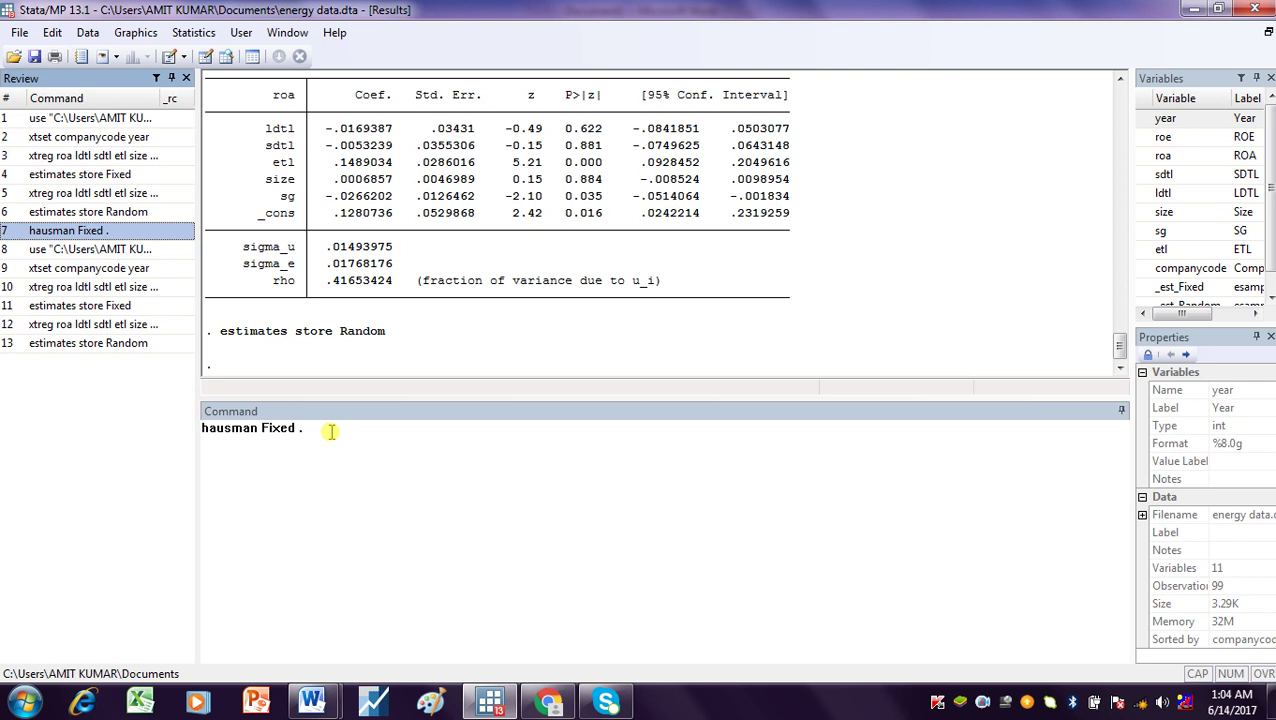
Run hausman Fixed . and show the full result: chi2(5) = 20.23, Prob>chi2 = 0.0011
key("Return")
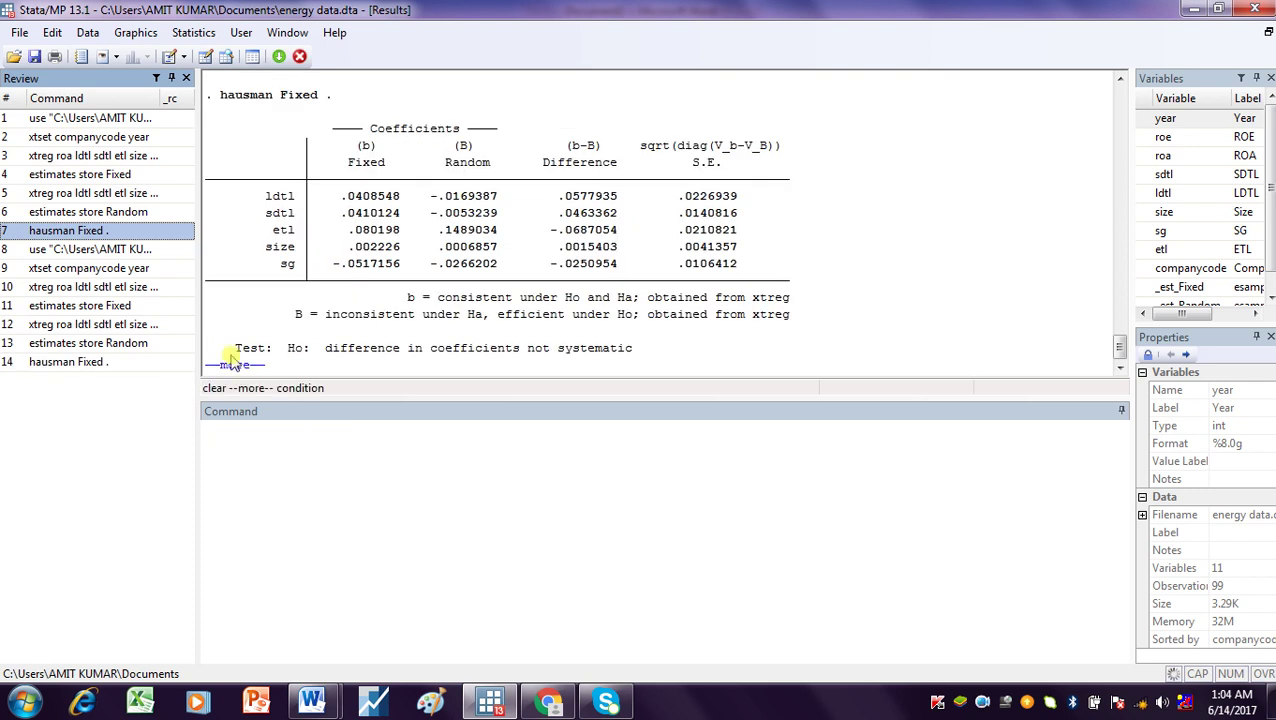
left_click(237, 366)
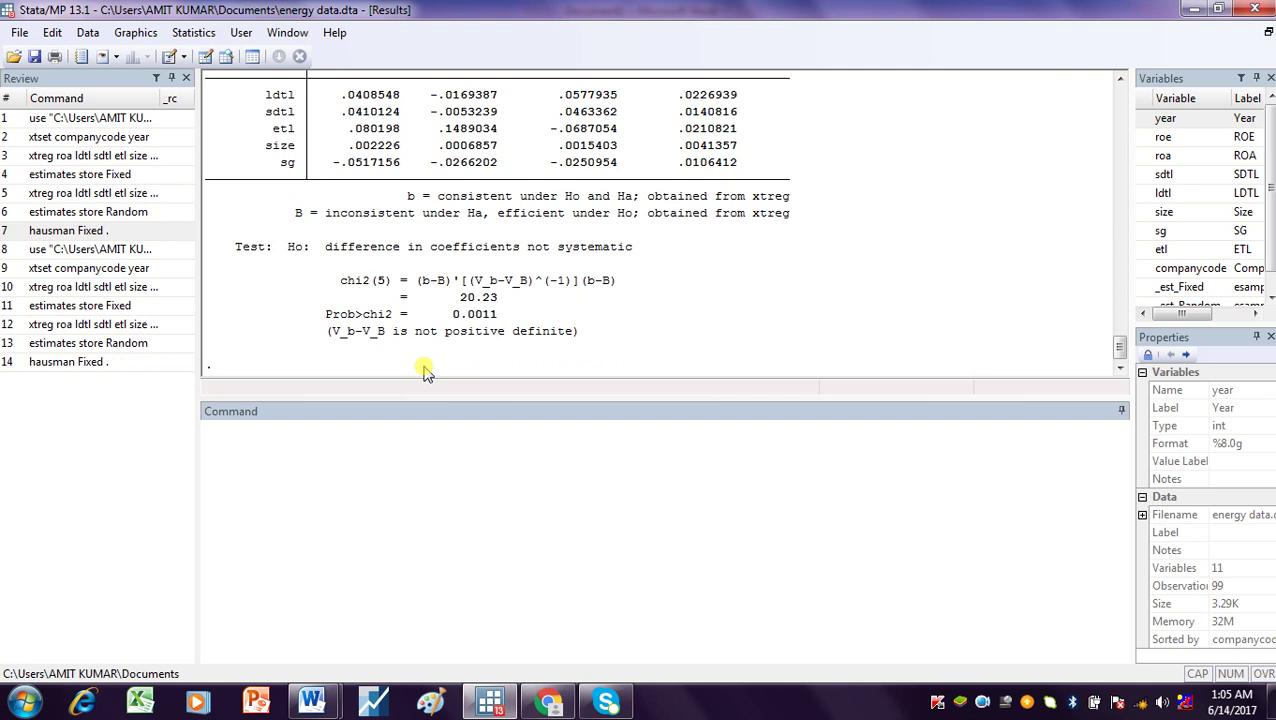
left_click(335, 452)
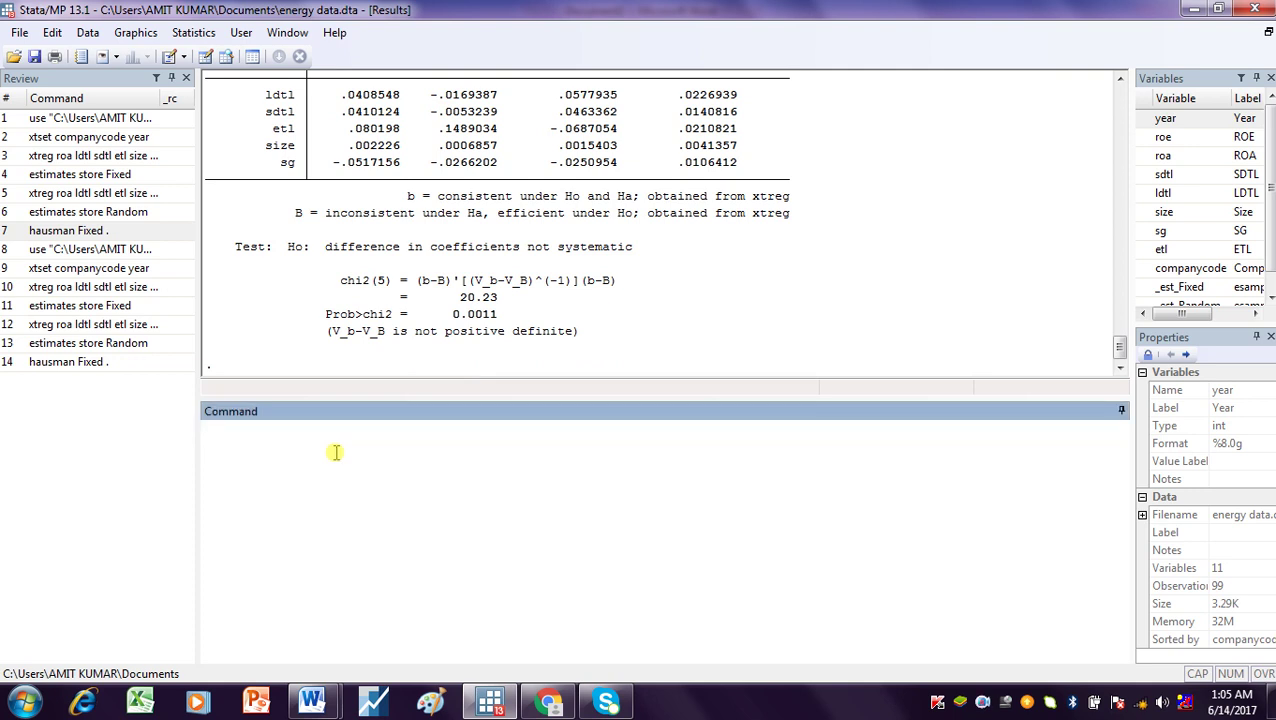
Type the unexecuted note '>.05% random effect model is appropriate', fixing the 'appropriaat' typo
type(">.05")
type("%")
type("rand")
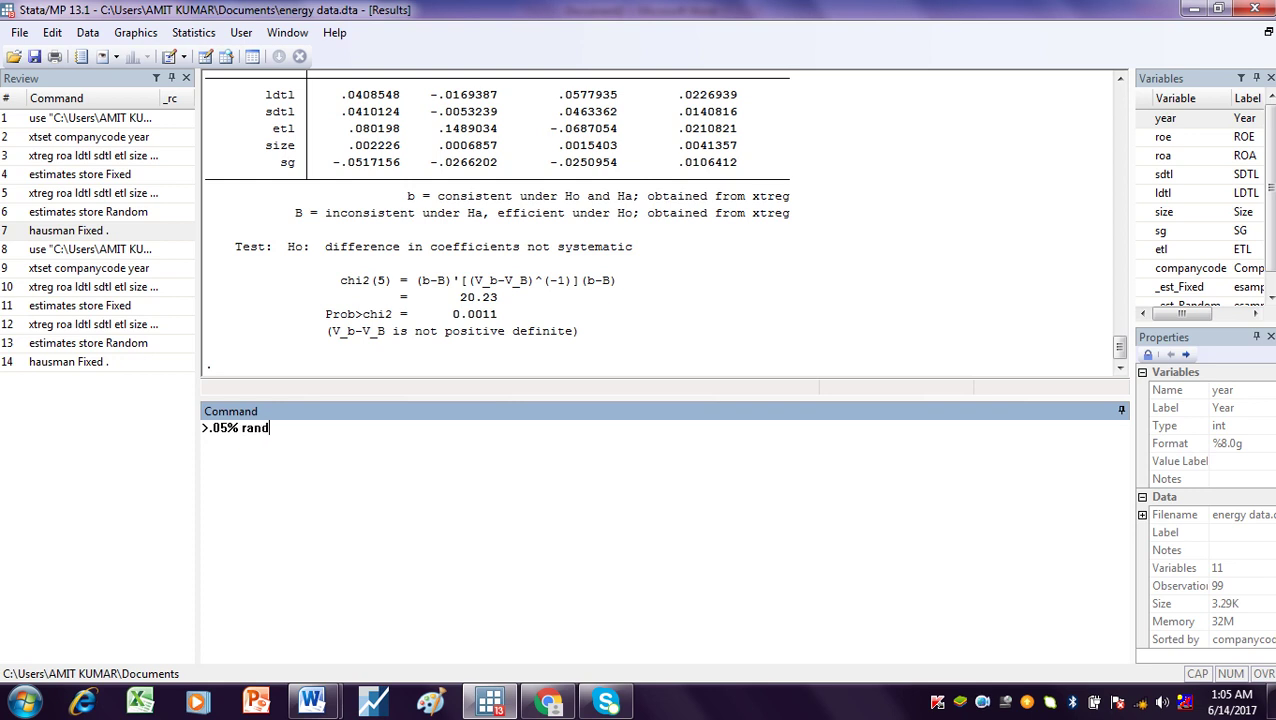
type("om effect model is appr")
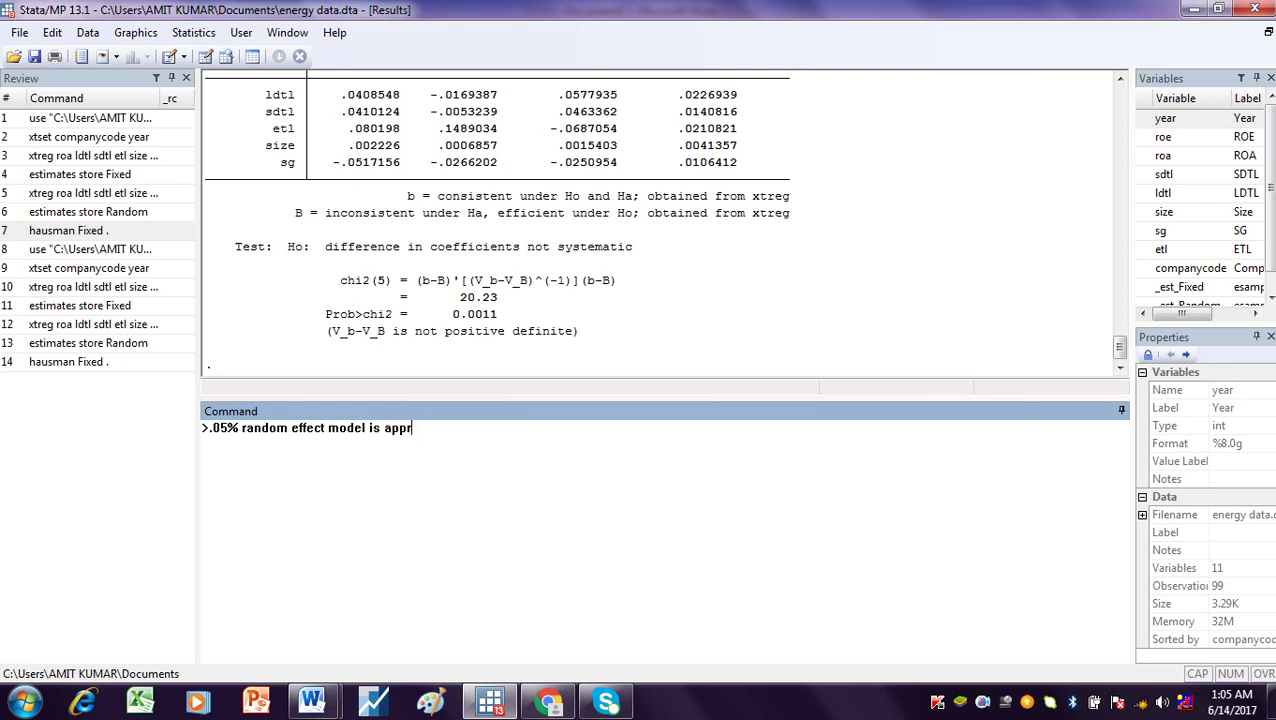
type("opriaat")
key("BackSpace")
key("BackSpace")
type("te")
left_click_drag(455, 428, 193, 443)
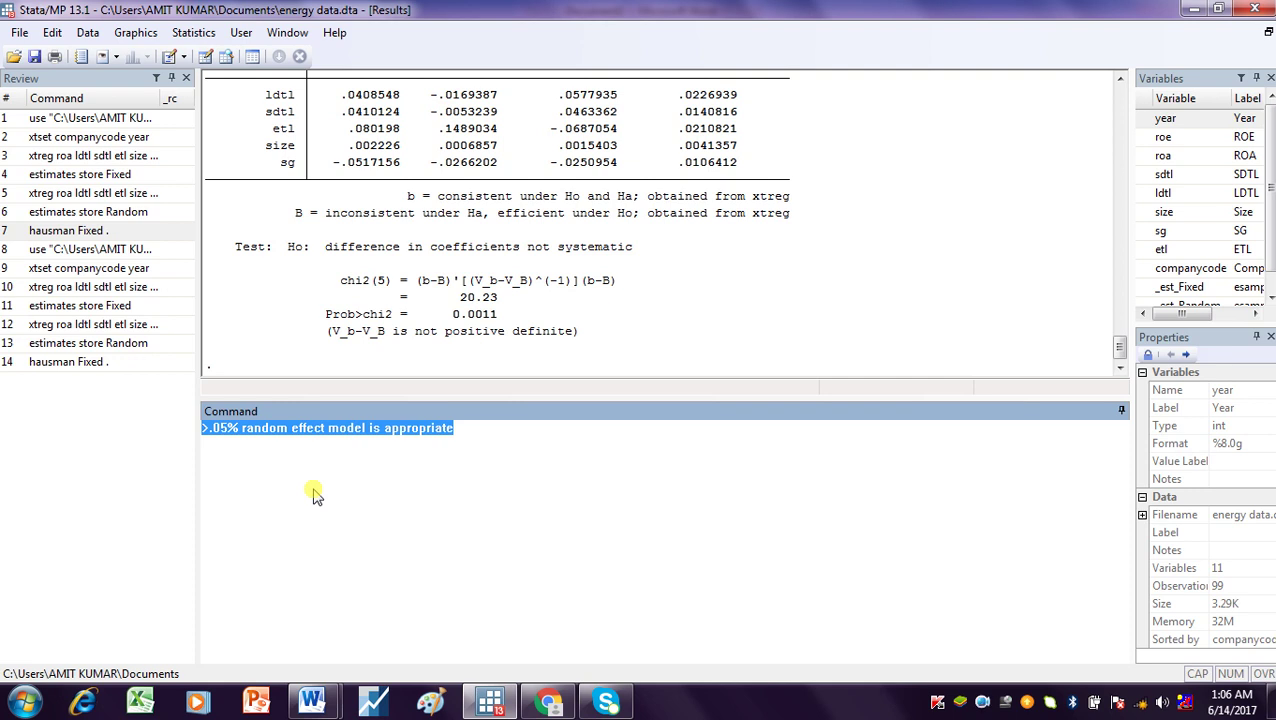
left_click(498, 443)
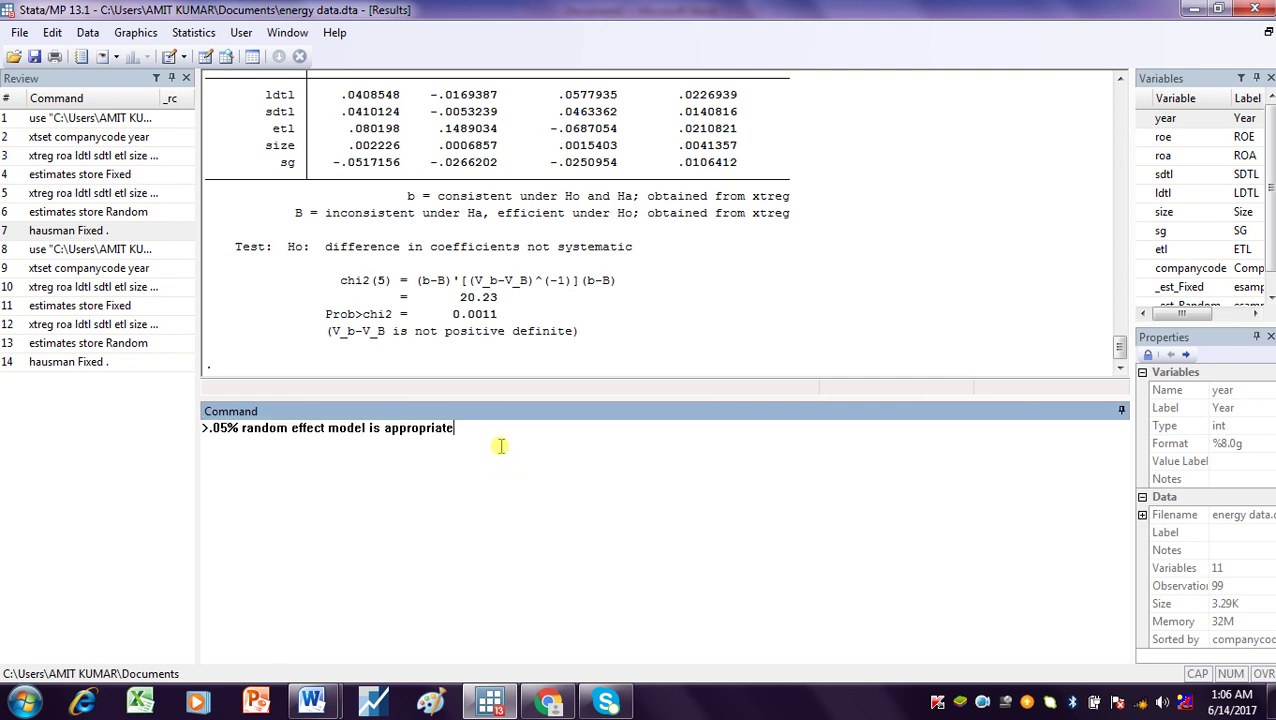